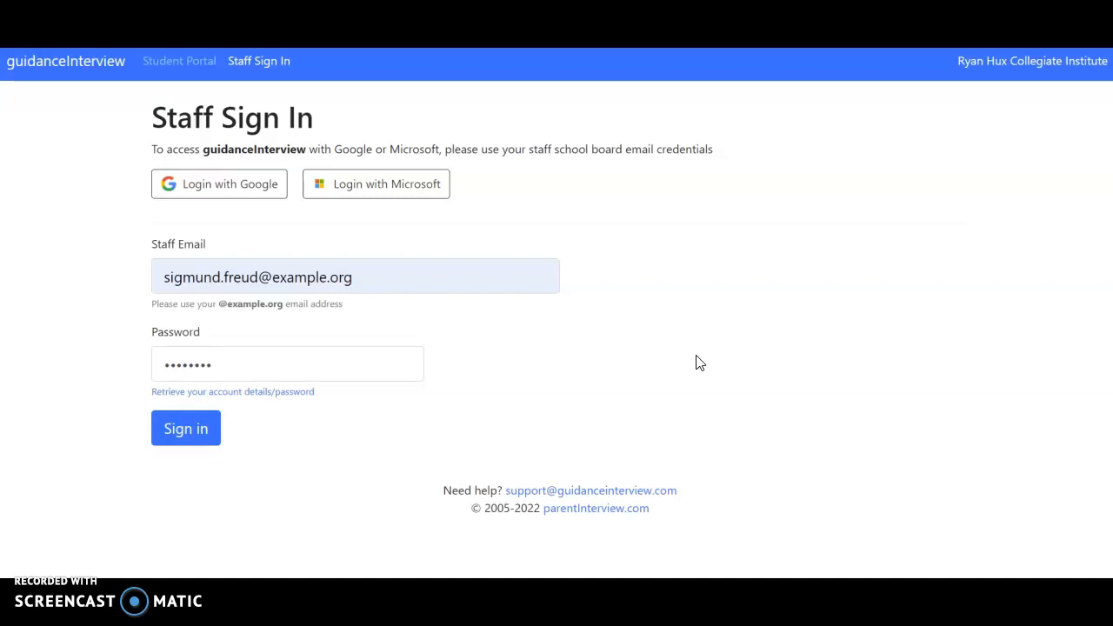
Sign in to the staff account and open template management from the form for adding openings to the schedule
left_click(200, 439)
left_click(217, 374)
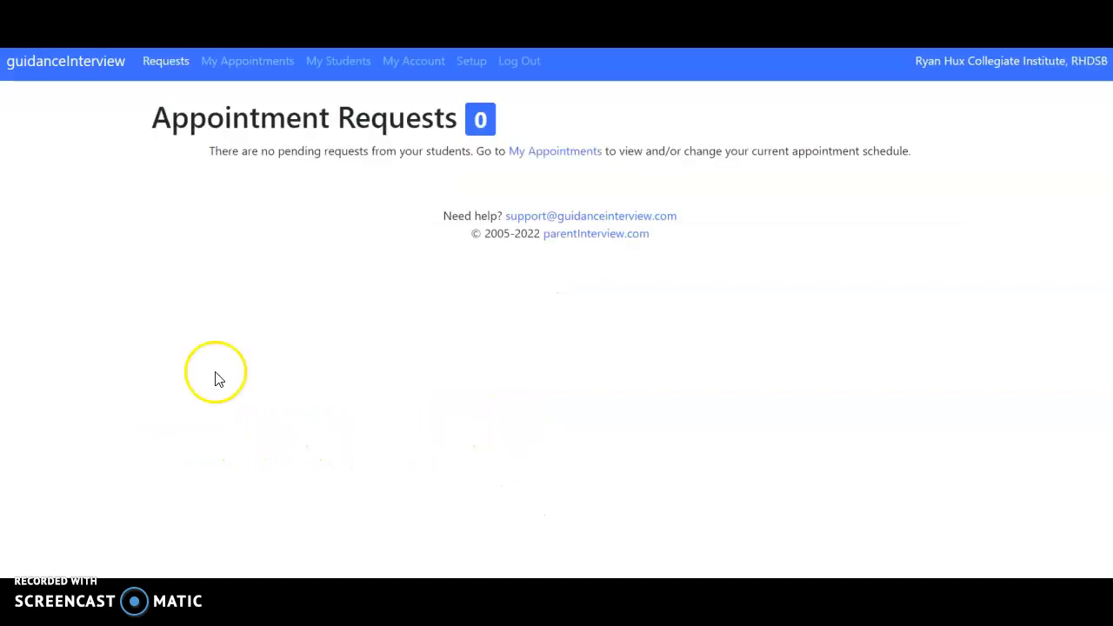
left_click(244, 63)
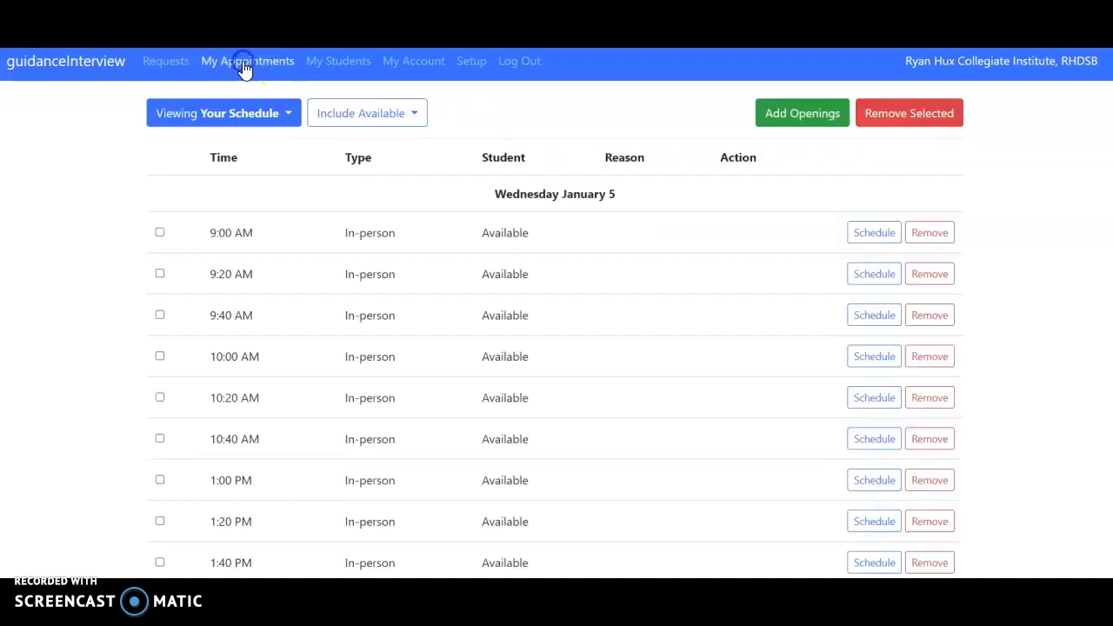
left_click(789, 122)
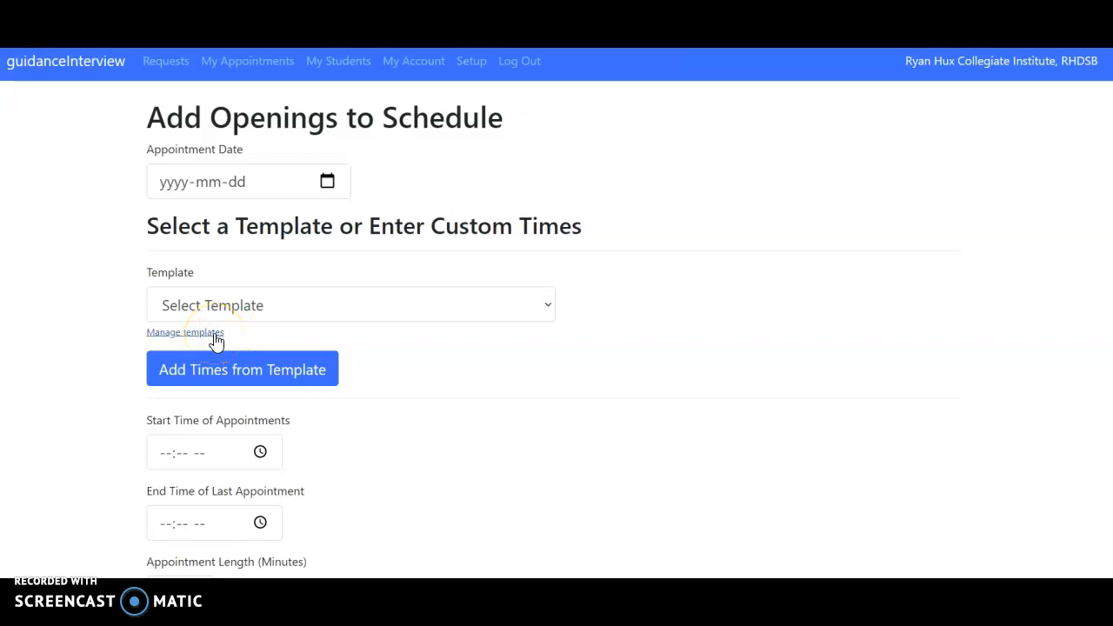
left_click(214, 334)
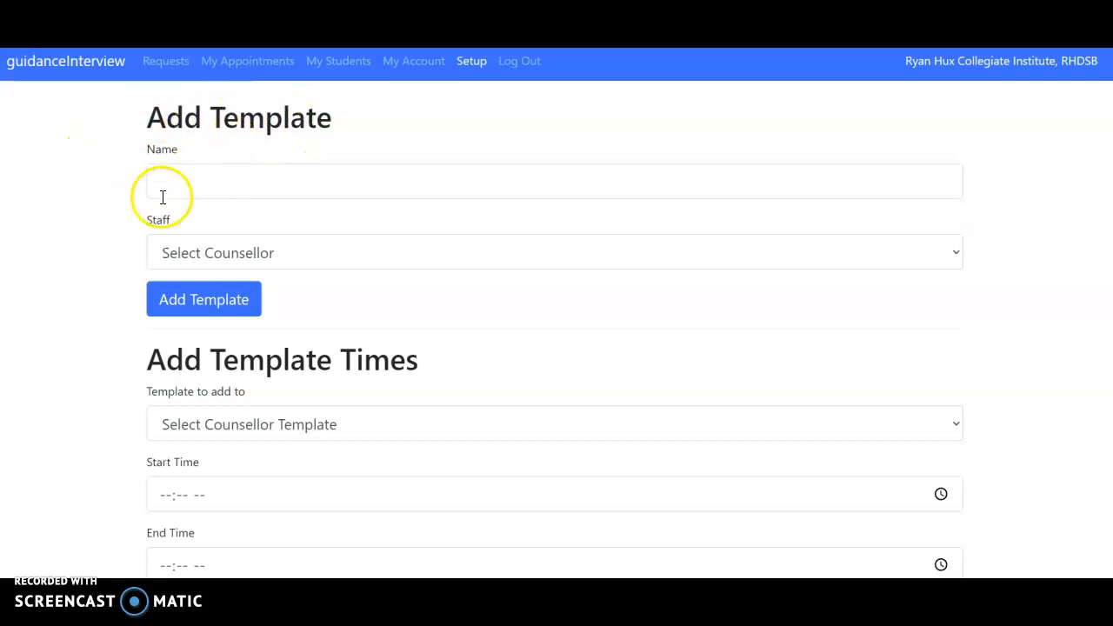
Add a template named "2022 Virtual, 20 Min" assigned to the signed-in counsellor
scroll(144, 219, "down", 7)
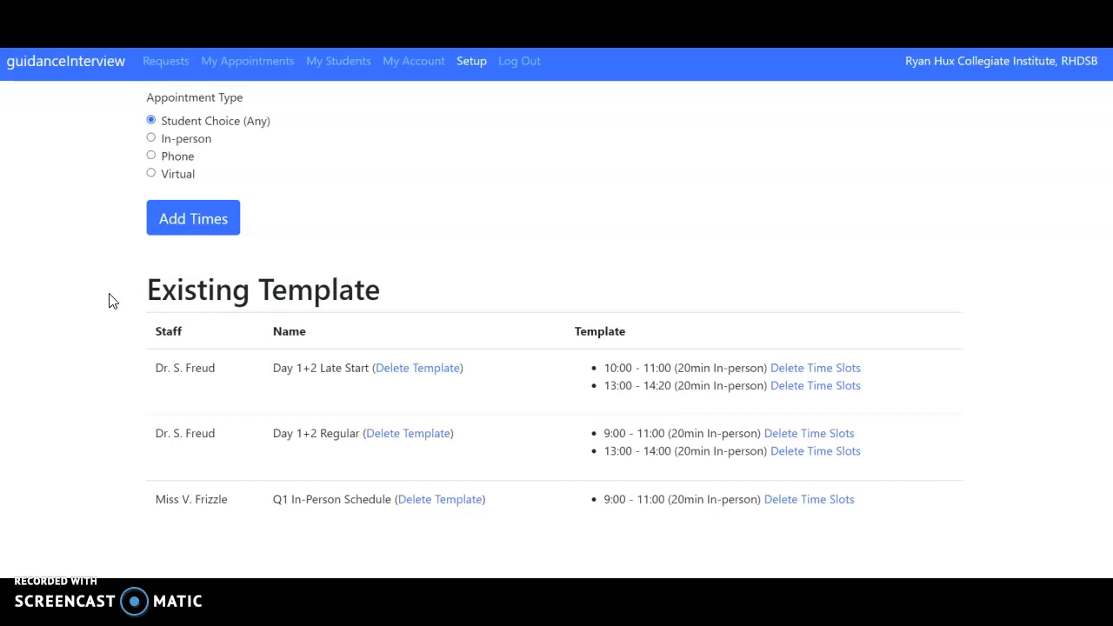
scroll(111, 300, "up", 7)
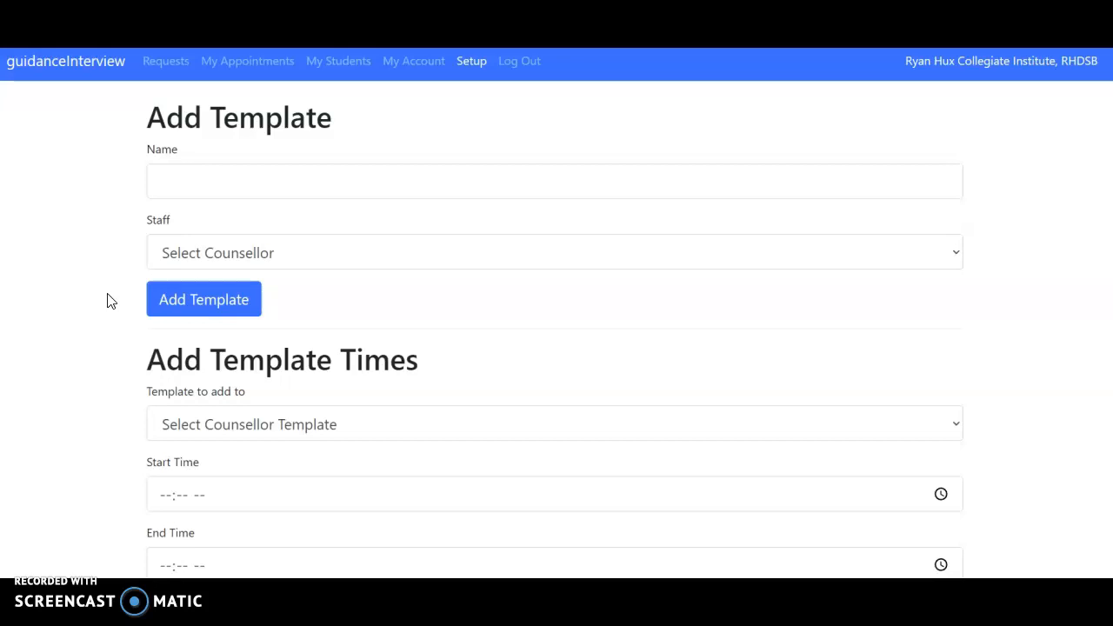
left_click(177, 183)
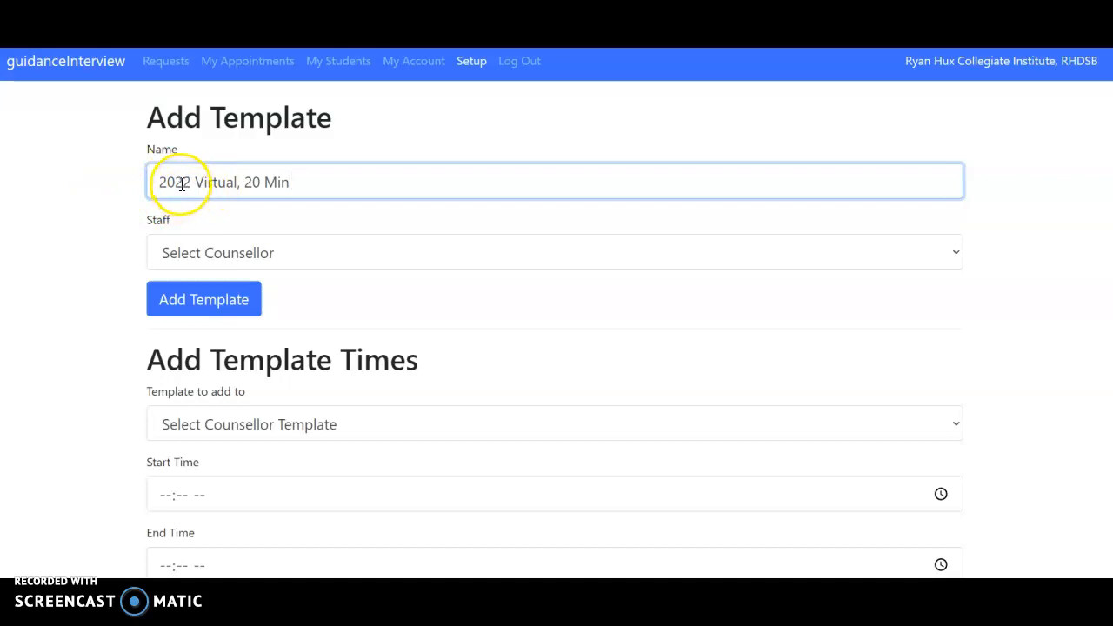
left_click(176, 254)
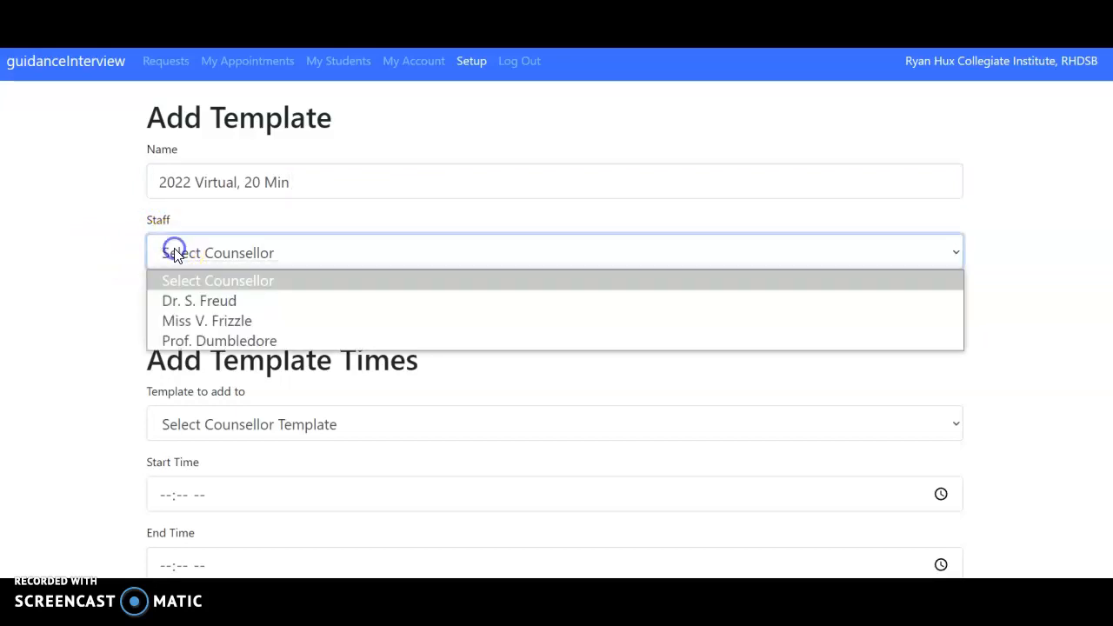
left_click(204, 300)
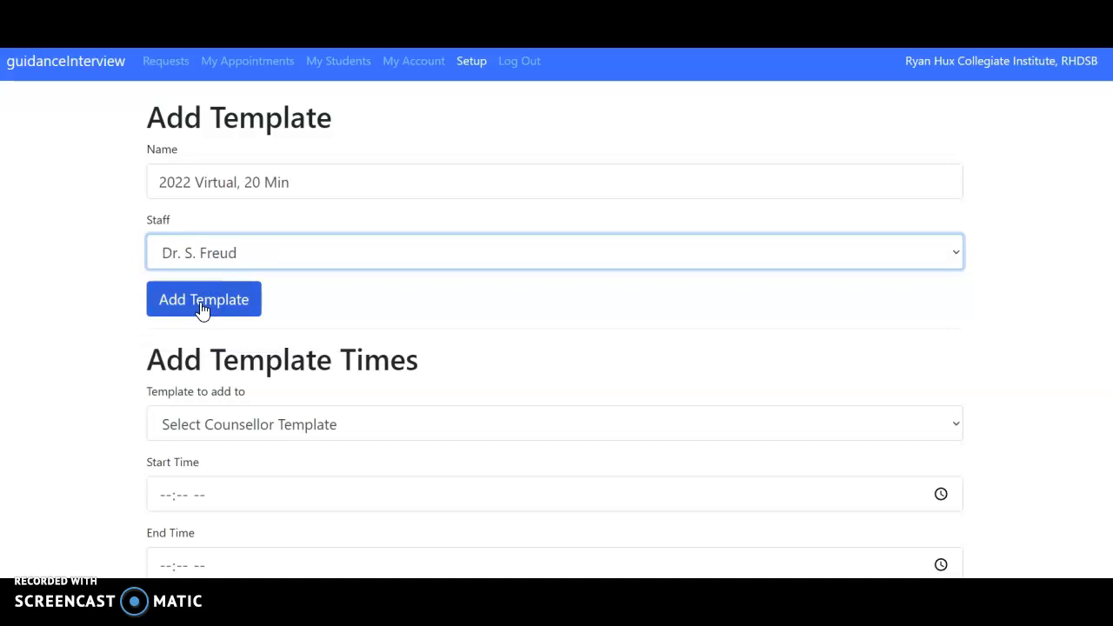
left_click(203, 301)
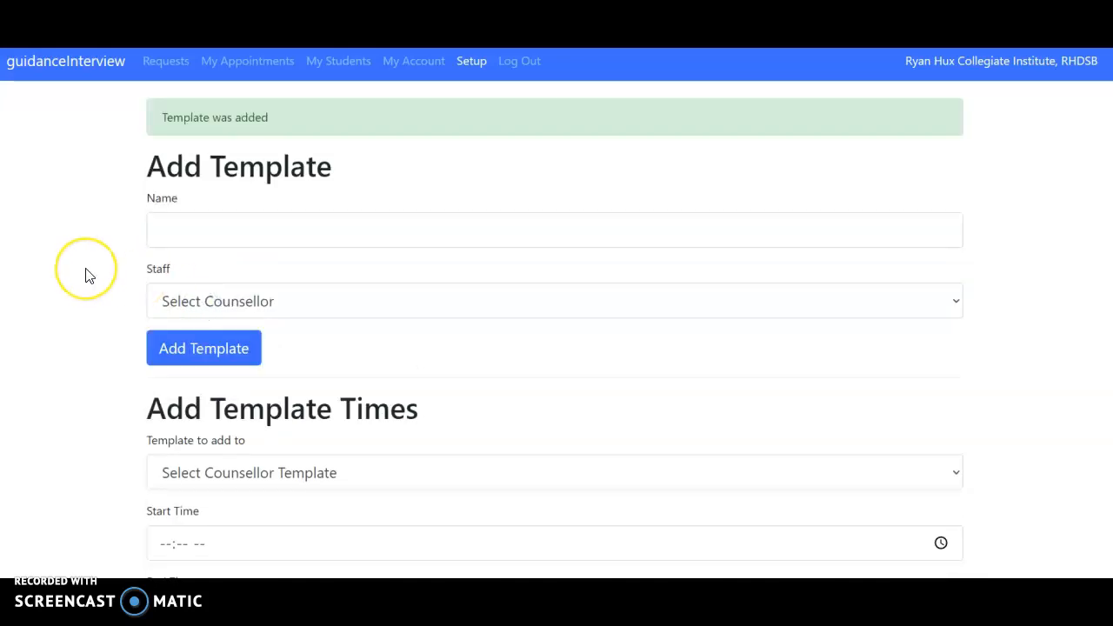
Choose the 2022 Virtual, 20 Min template for new times and set the block from 09:00 AM to 10:00 AM
scroll(87, 273, "down", 2)
scroll(87, 273, "down", 2)
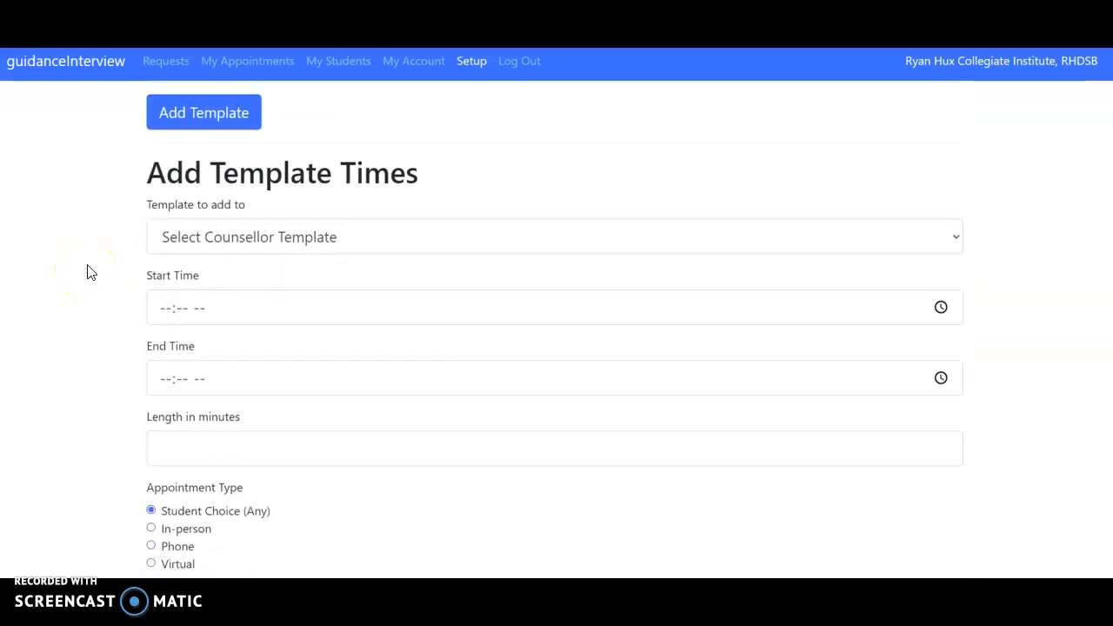
scroll(86, 273, "down", 1)
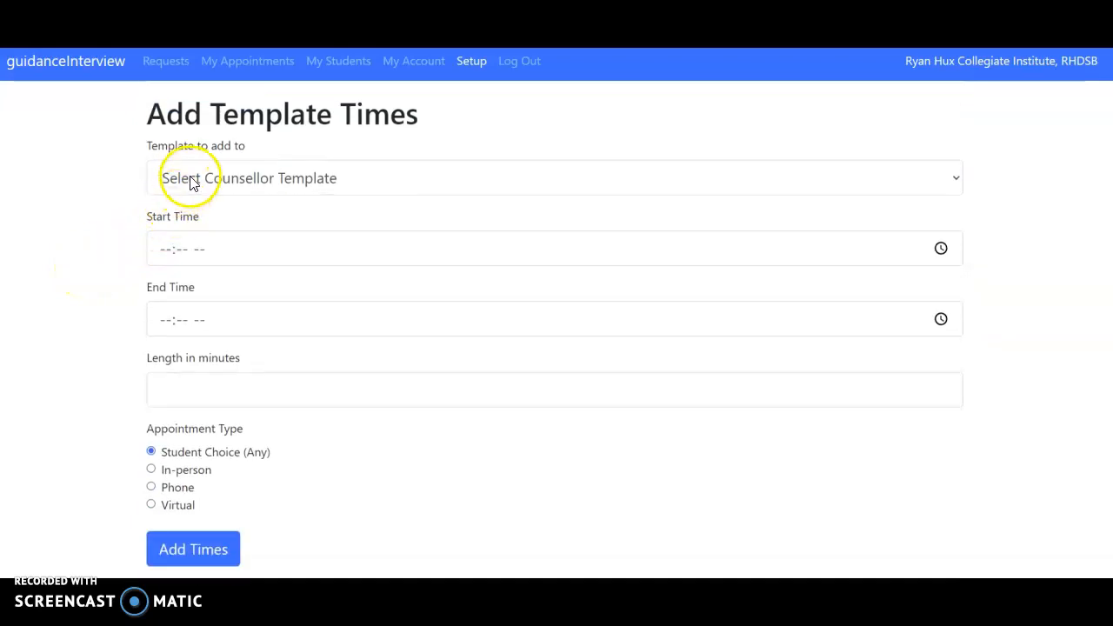
left_click(315, 179)
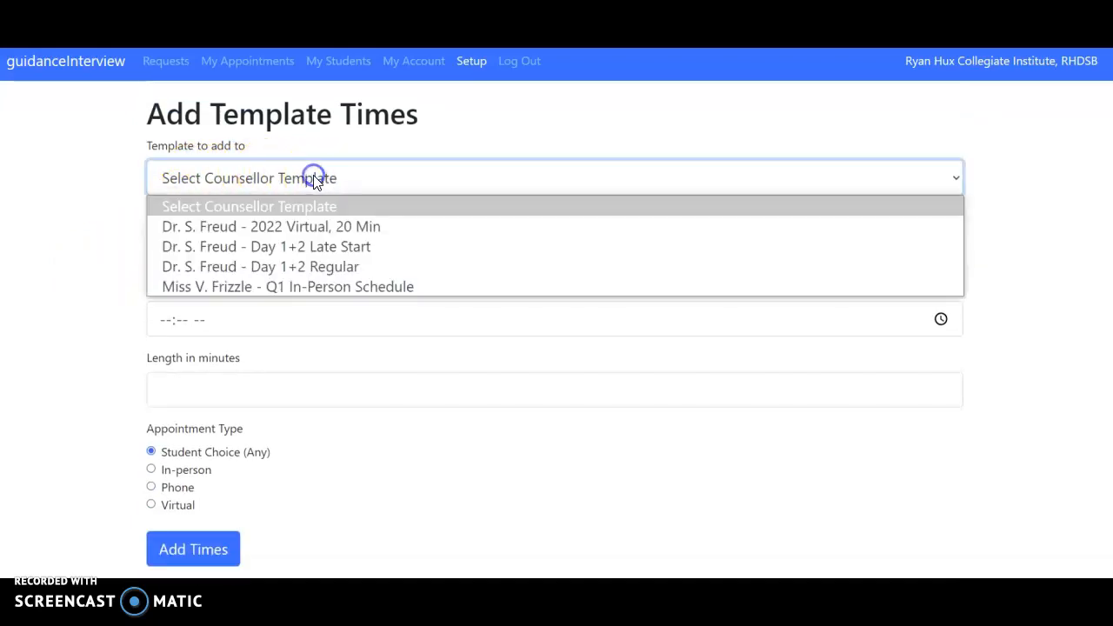
left_click(352, 227)
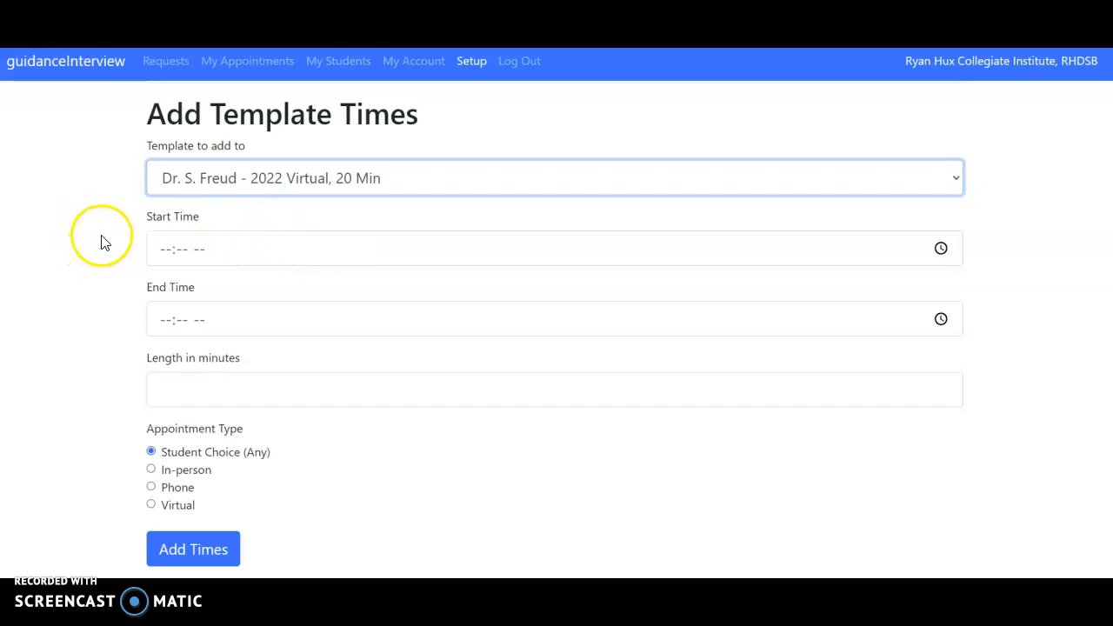
left_click(161, 250)
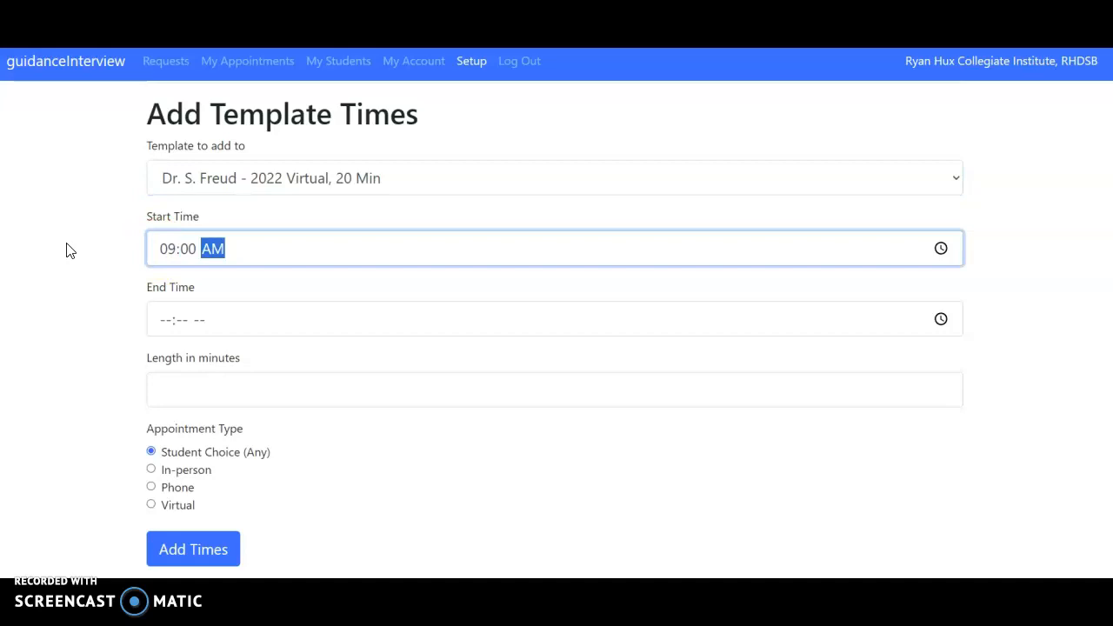
type("0900")
key("Tab")
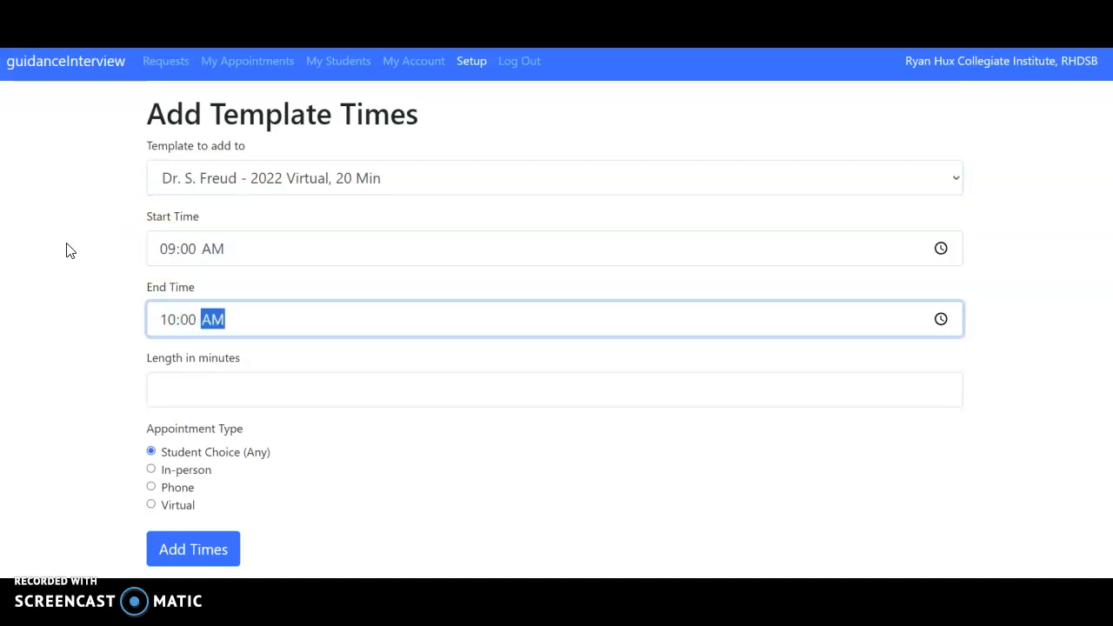
Set the appointment length to 20 minutes and the type to Virtual, and add the morning times to the template
left_click(194, 387)
type("20")
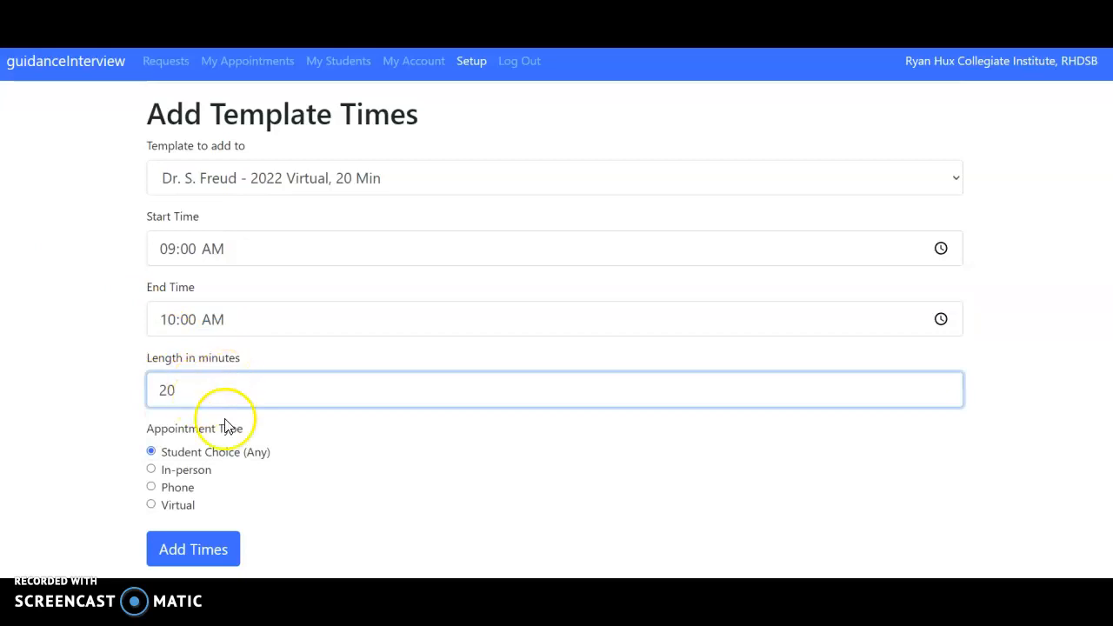
left_click(153, 506)
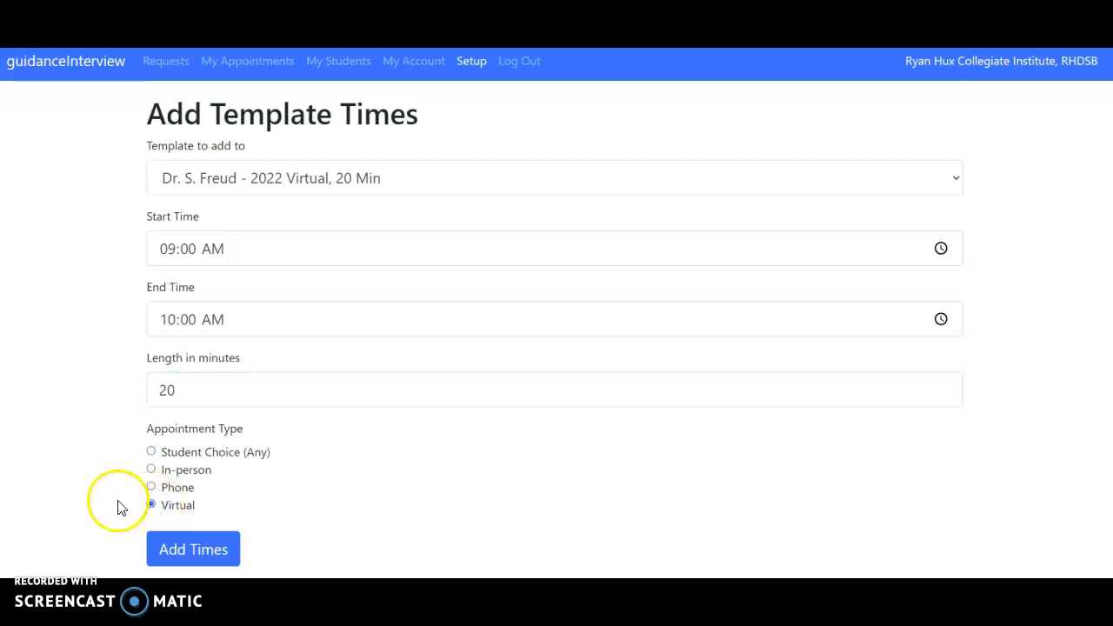
left_click(192, 551)
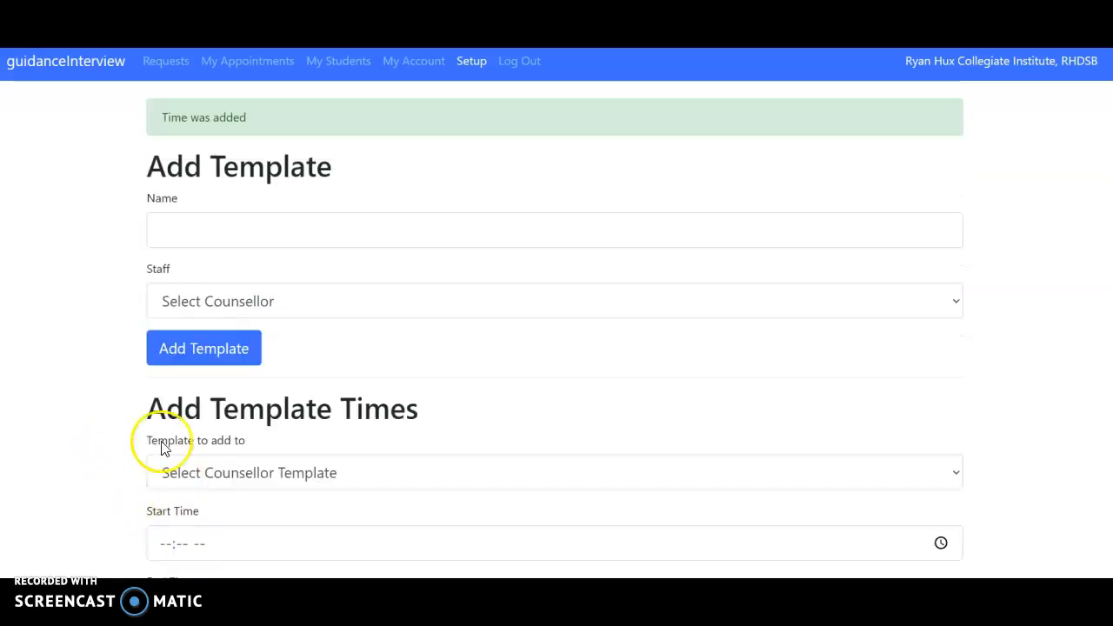
Check the name, time range, length and appointment type of the 2022 Virtual, 20 Min entry among the existing templates
scroll(98, 294, "down", 5)
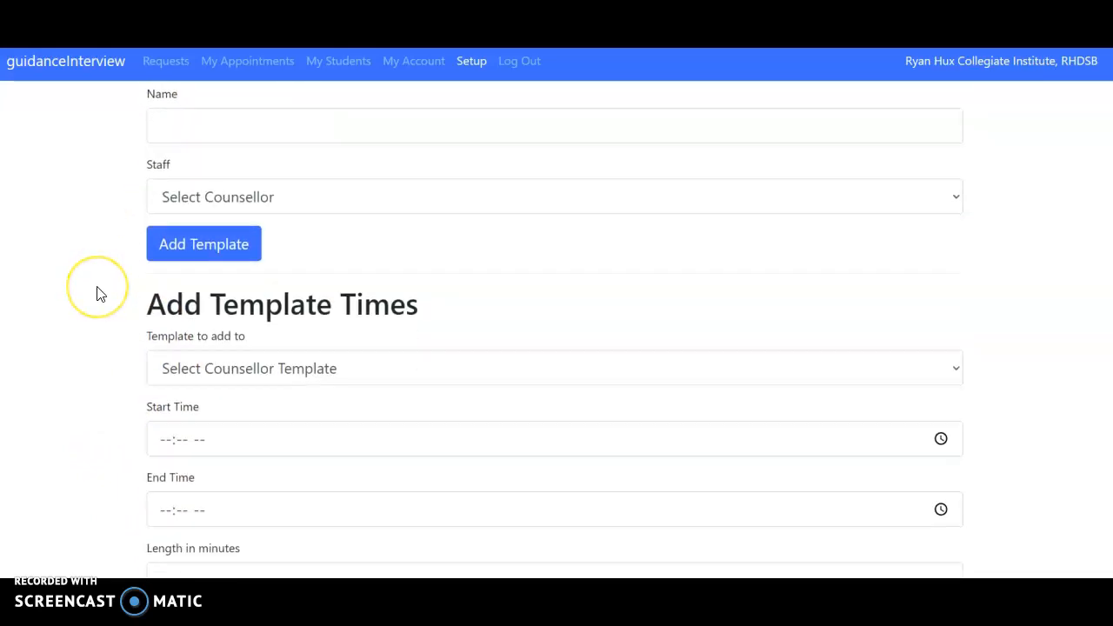
scroll(99, 293, "down", 2)
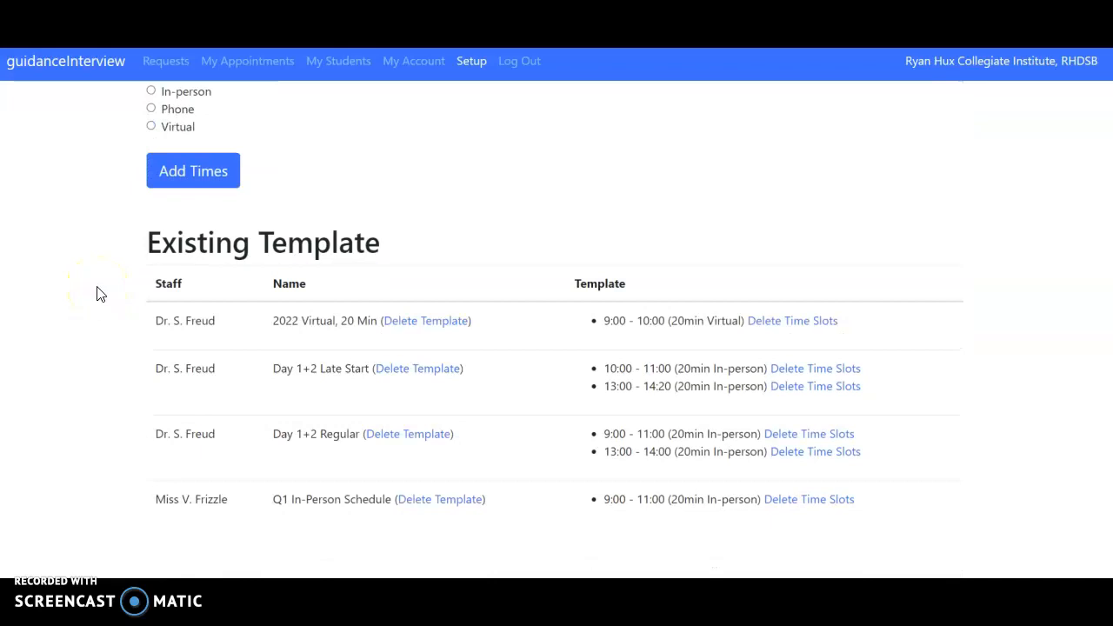
left_click_drag(276, 324, 283, 321)
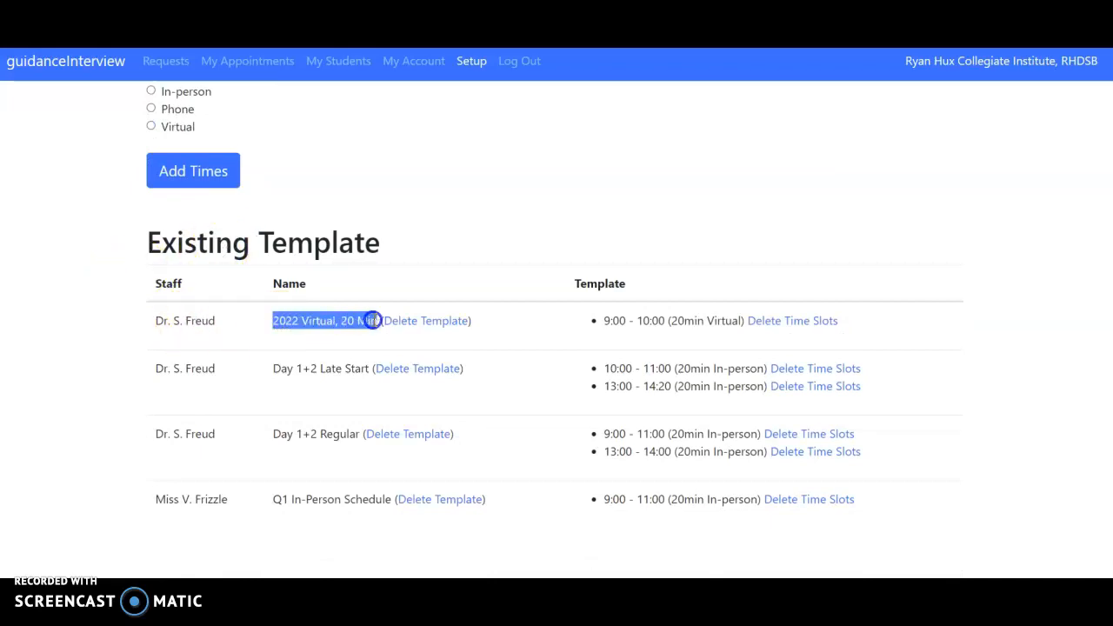
left_click_drag(376, 320, 377, 321)
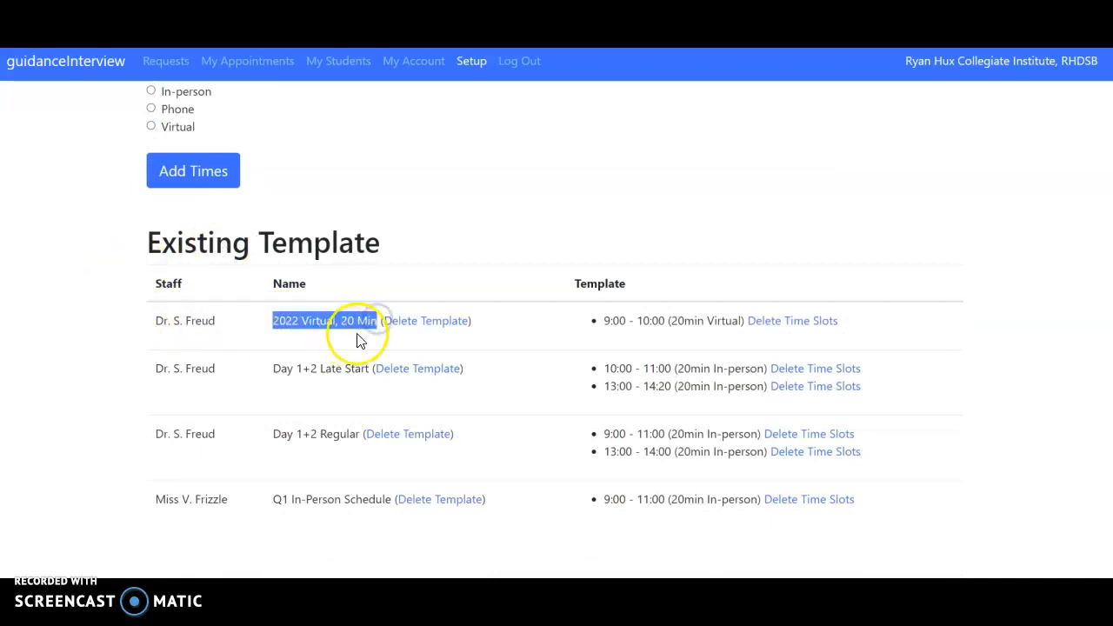
left_click(609, 320)
left_click_drag(665, 321, 668, 321)
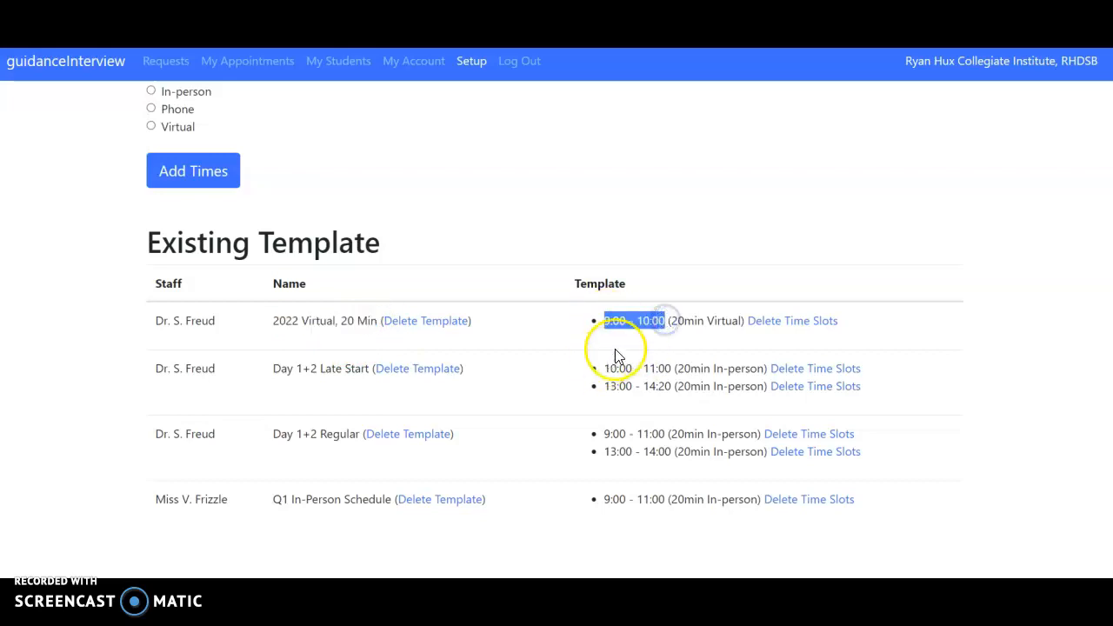
double_click(687, 321)
left_click(609, 322)
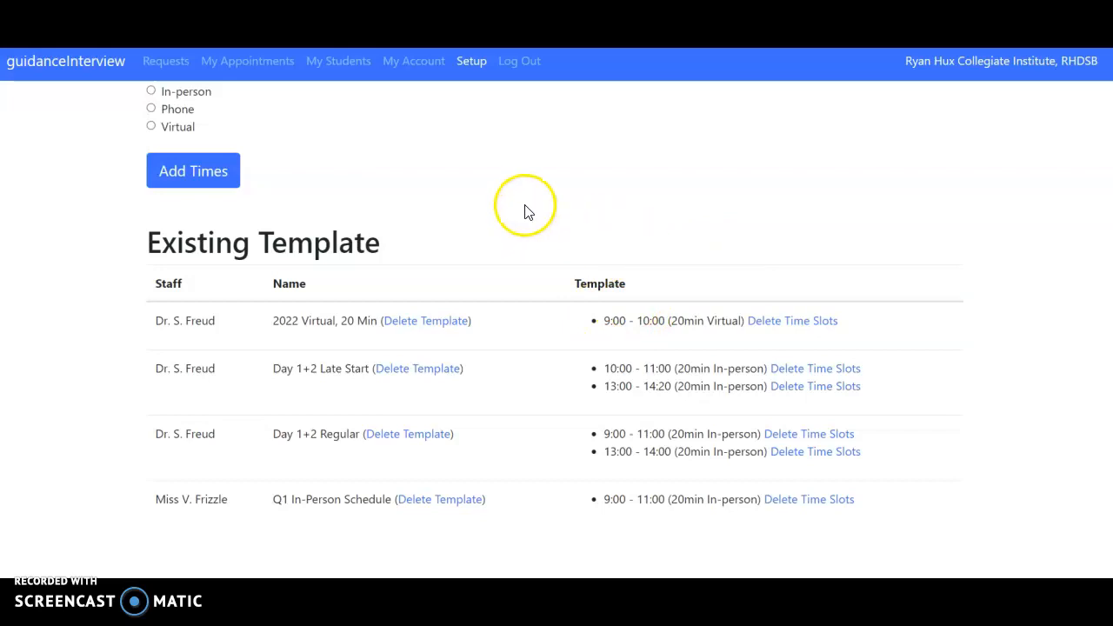
Choose the 2022 Virtual, 20 Min template again and set a second block from 01:00 PM to 02:00 PM
scroll(485, 242, "up", 4)
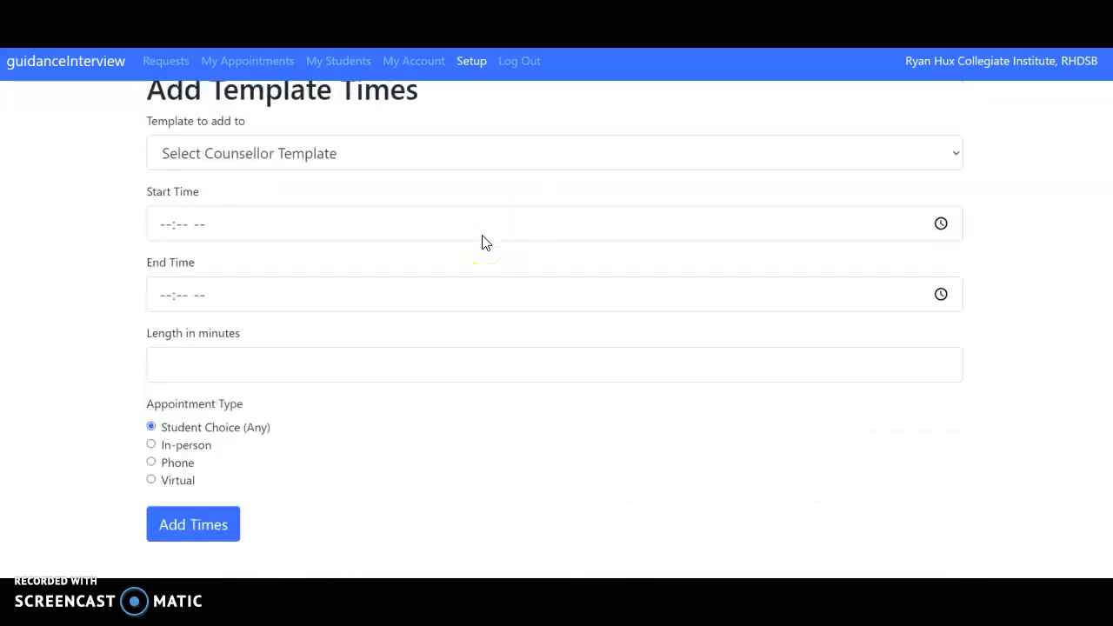
scroll(484, 241, "up", 1)
left_click(291, 274)
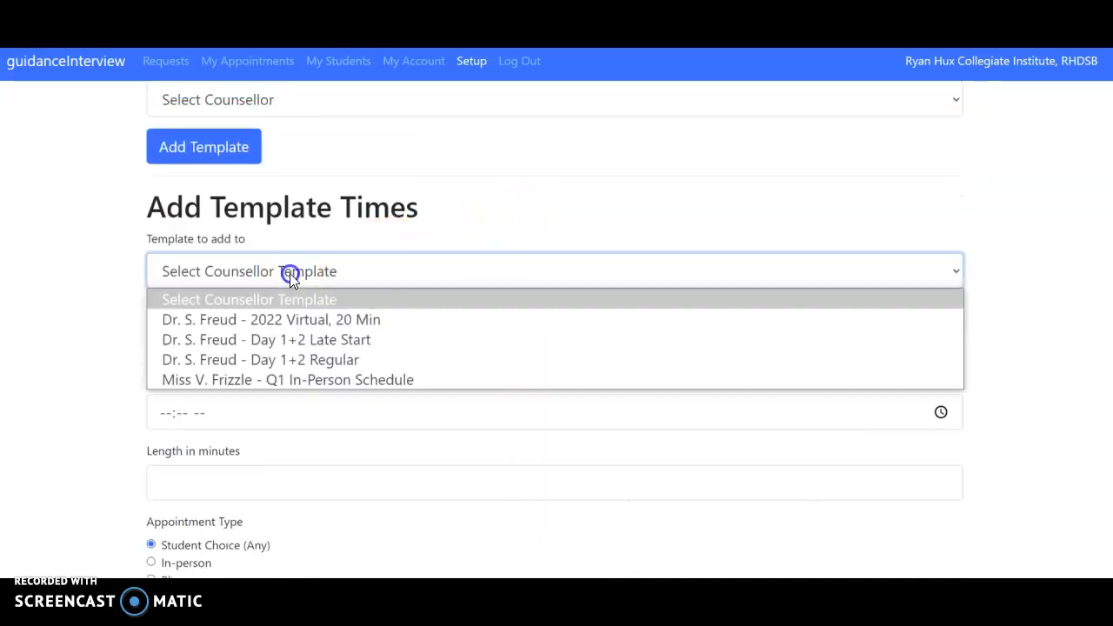
left_click(344, 320)
left_click(158, 344)
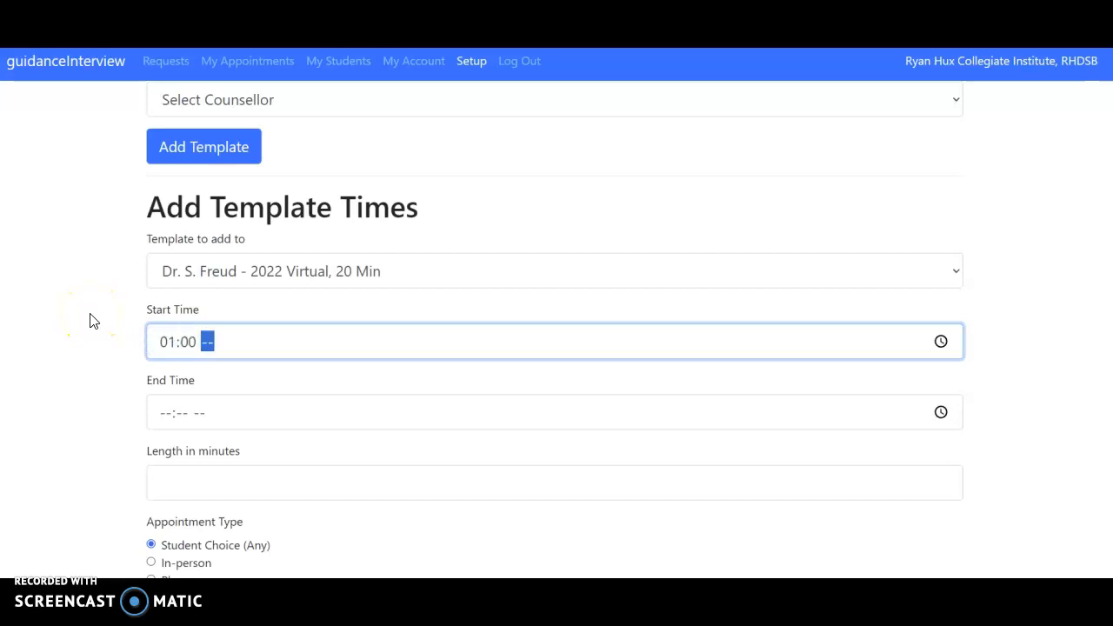
key("Tab")
key("Tab")
Set the afternoon block's length to 20 minutes and its type to Virtual, and add the times to the template
type("20")
left_click(73, 345)
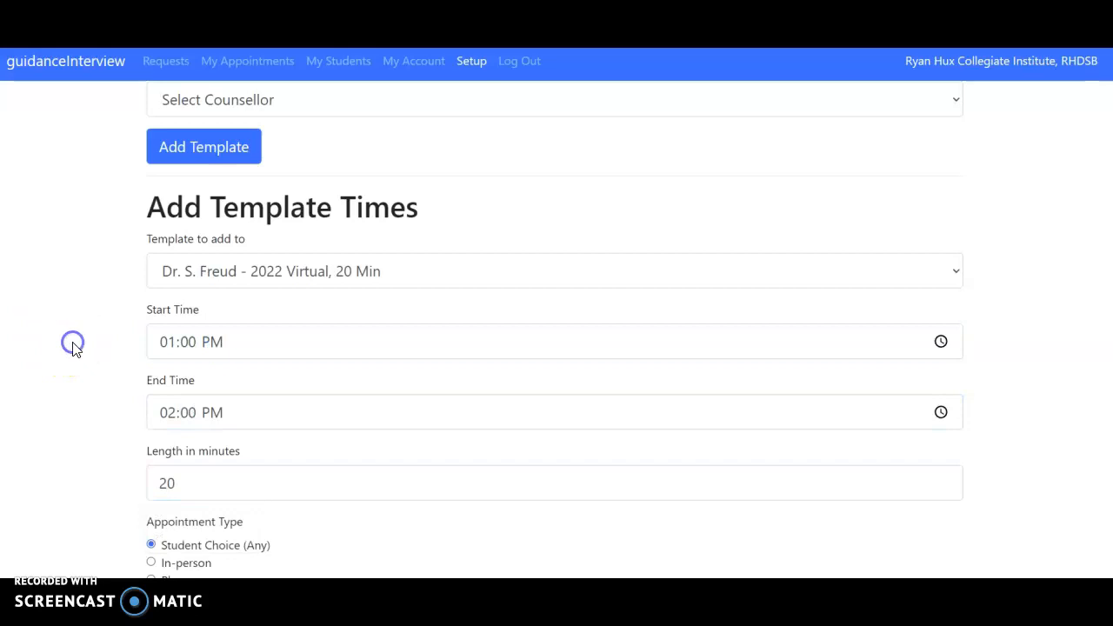
scroll(73, 345, "down", 2)
left_click(151, 421)
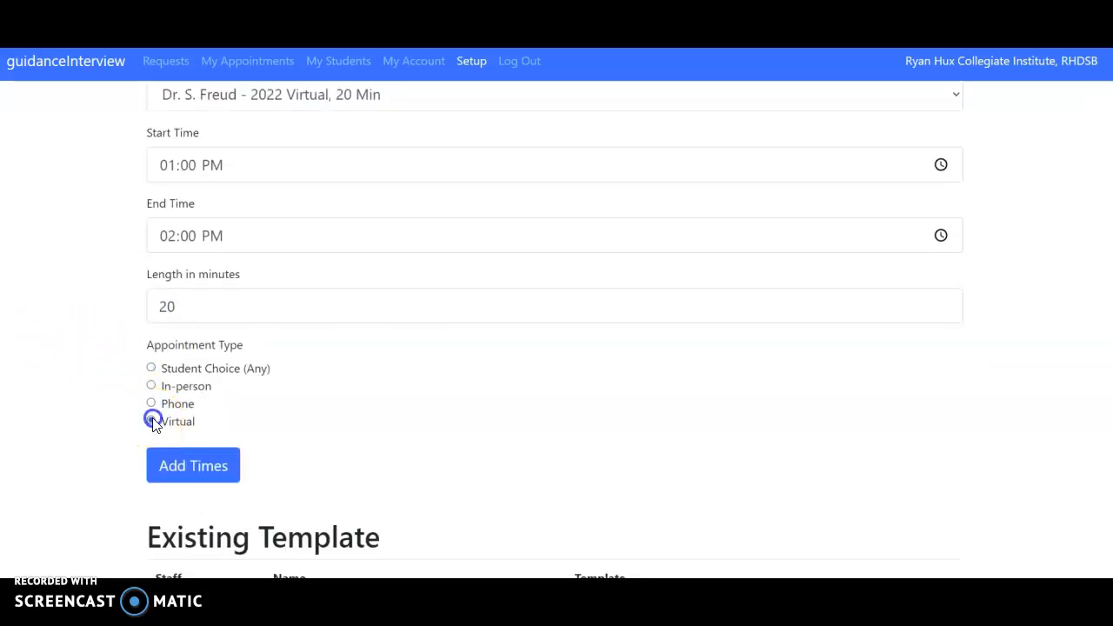
left_click(209, 474)
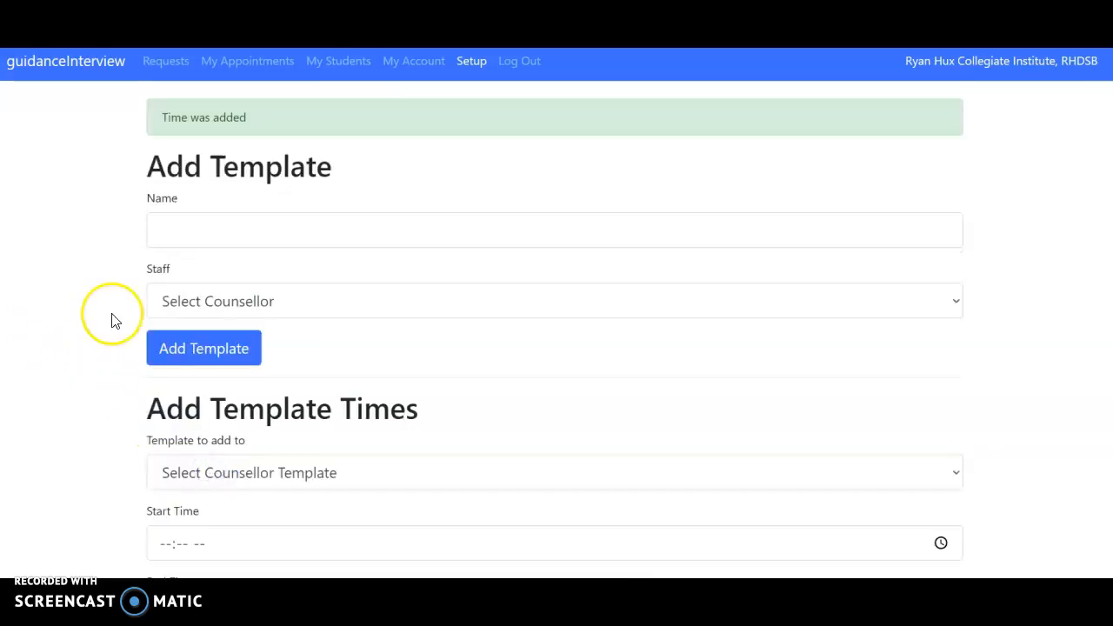
Check both the morning and afternoon time blocks listed for the 2022 Virtual, 20 Min template
scroll(98, 314, "down", 4)
scroll(98, 313, "down", 3)
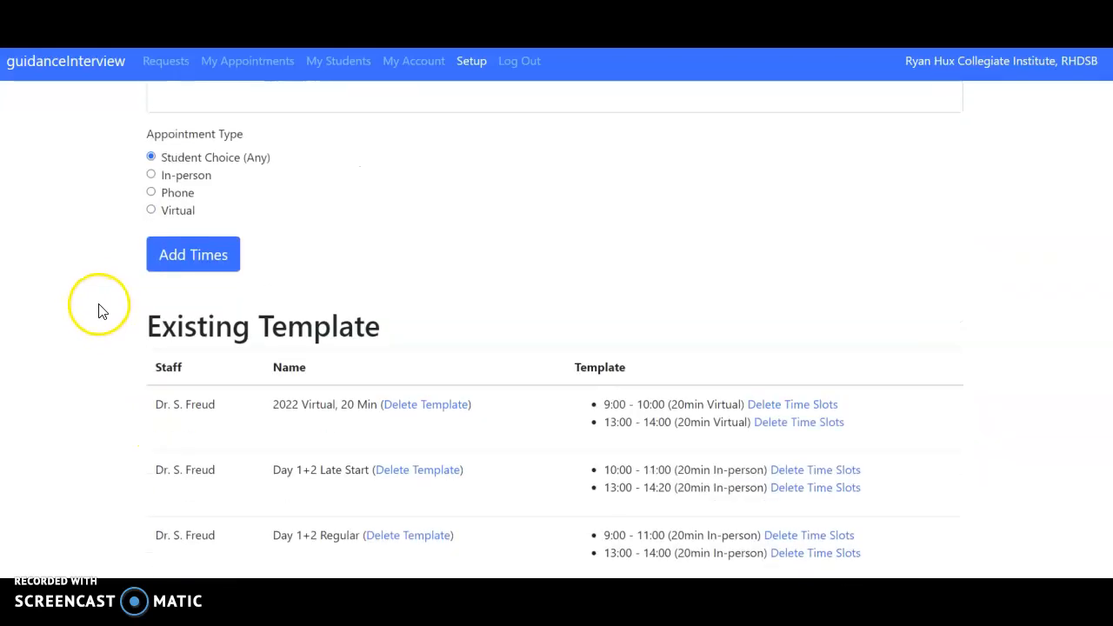
scroll(98, 311, "down", 1)
left_click(276, 302)
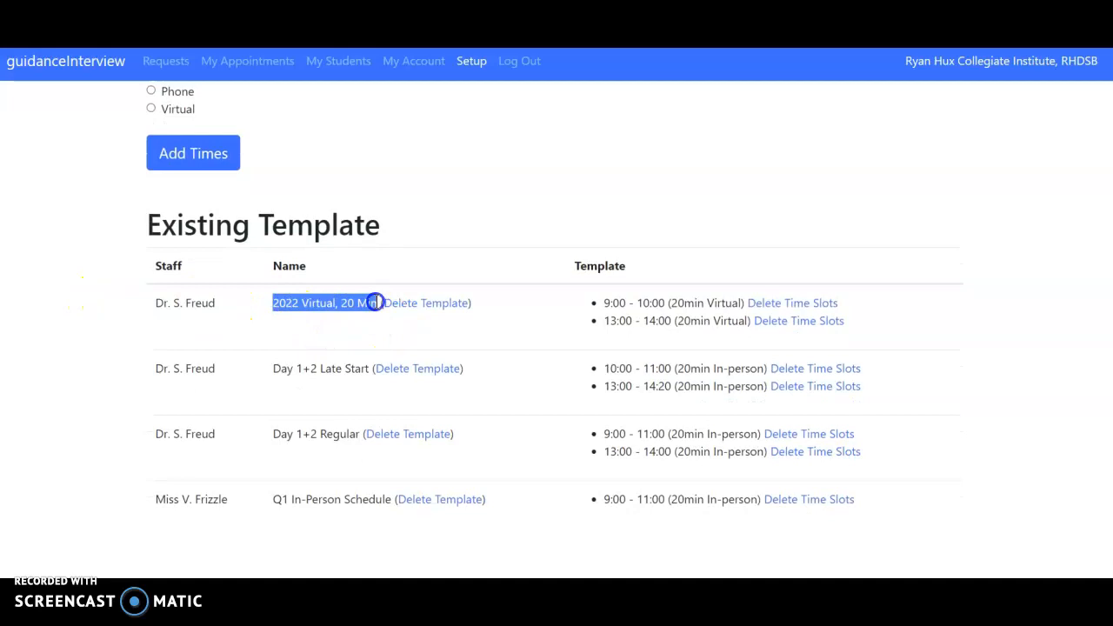
double_click(615, 302)
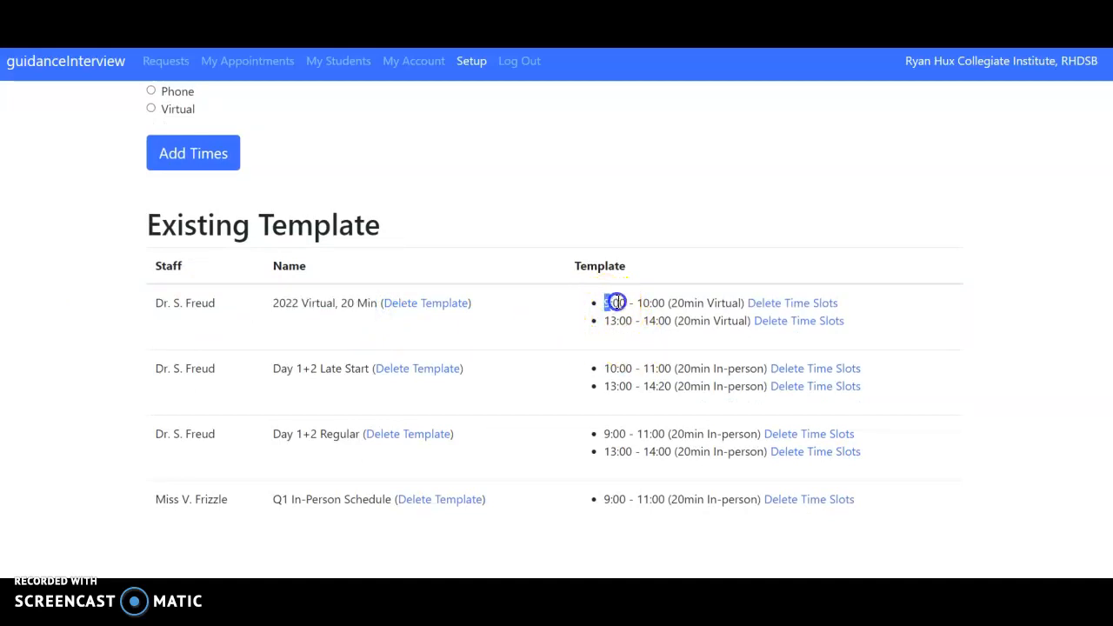
mouse_move(666, 303)
left_mouse_down()
mouse_move(648, 343)
mouse_move(687, 300)
left_mouse_up()
left_click_drag(607, 322, 641, 330)
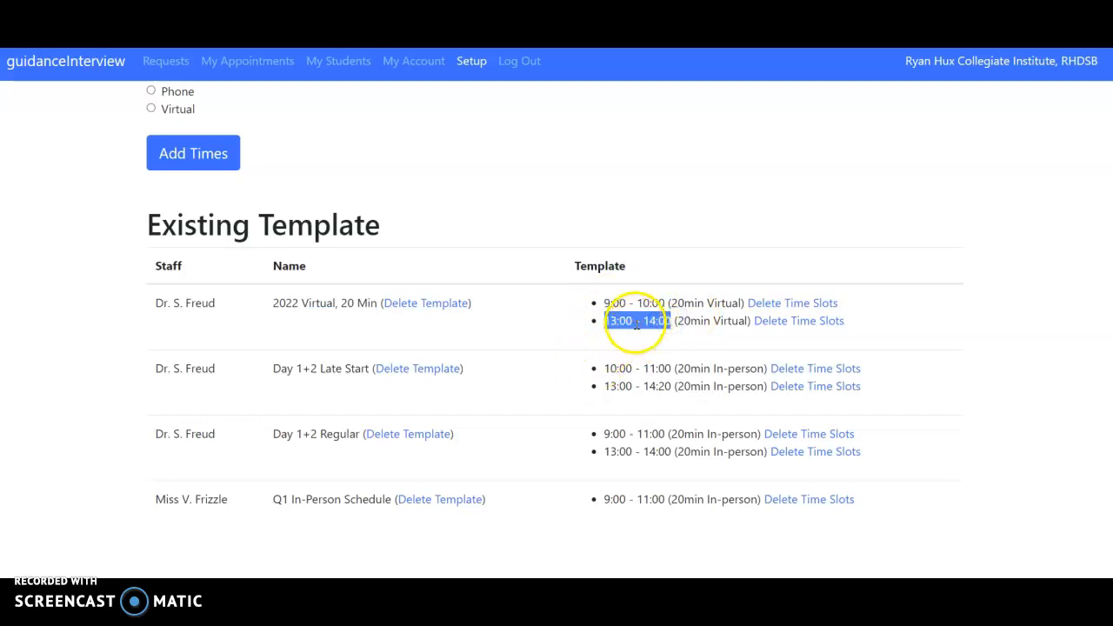
Delete the 9:00 - 10:00 time slots from the 2022 Virtual, 20 Min template
left_click(636, 321)
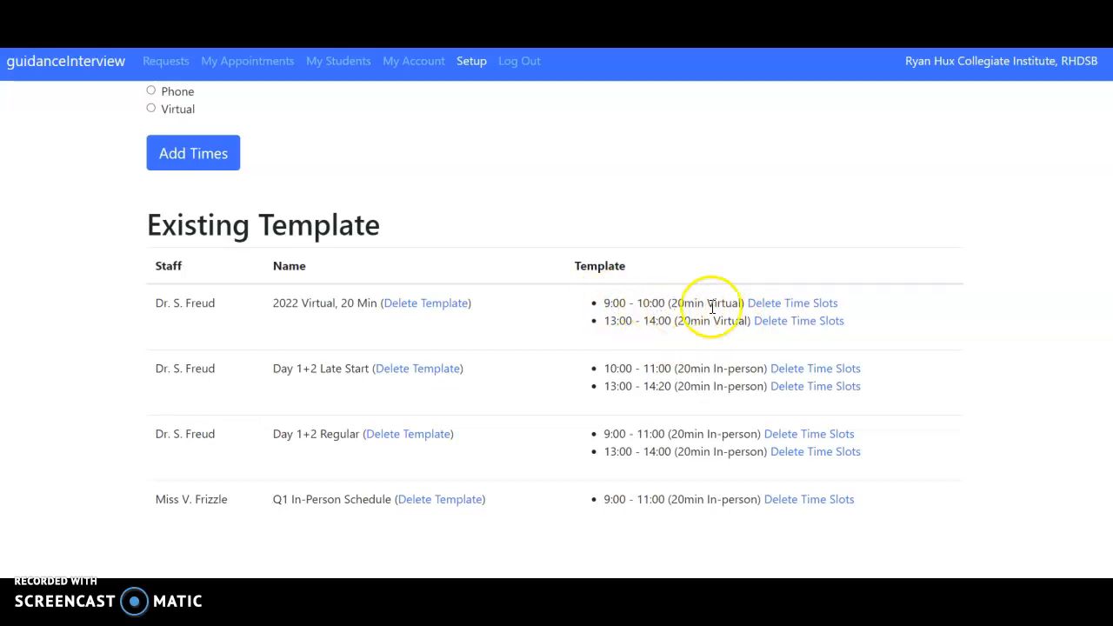
left_click(765, 311)
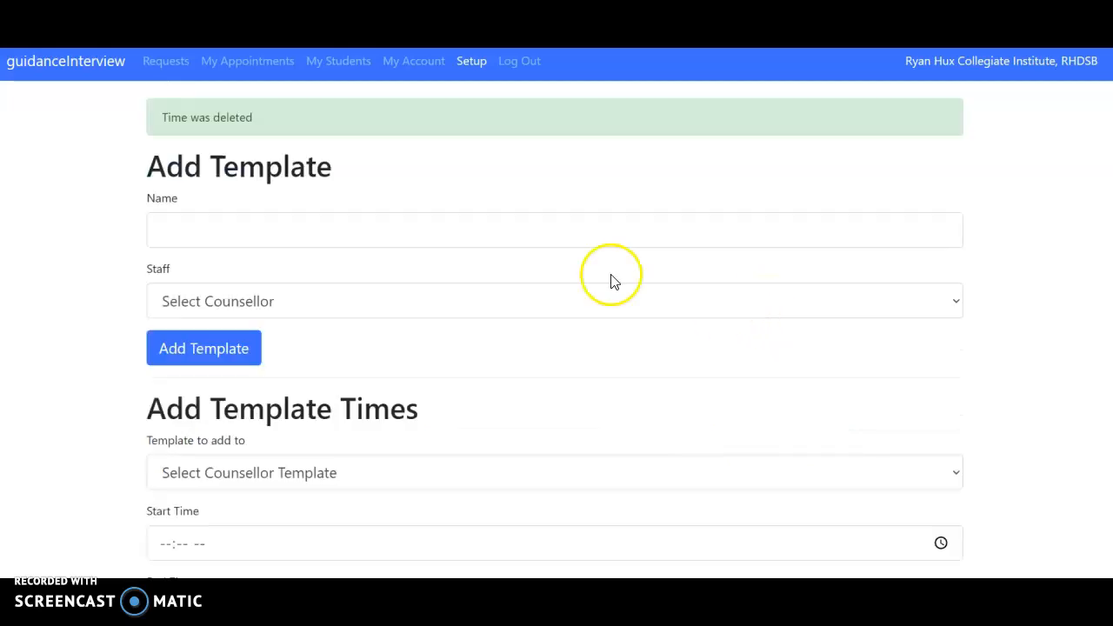
Choose the 2022 Virtual, 20 Min template for new times and set a block from 10:00 AM to 11:00 AM
scroll(552, 296, "down", 2)
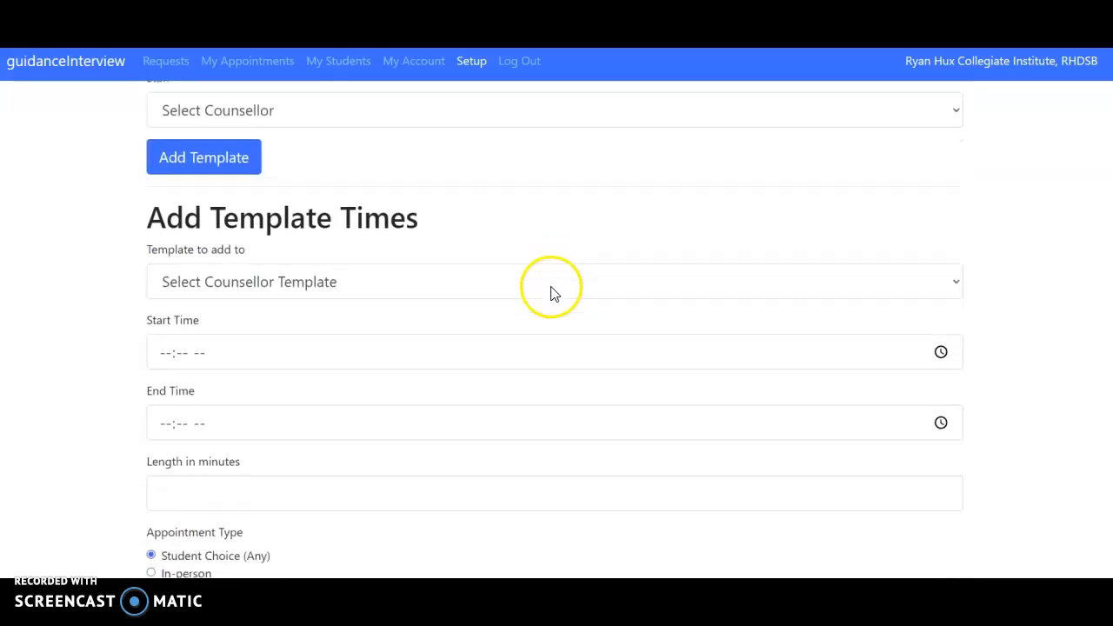
left_click(404, 240)
left_click(368, 284)
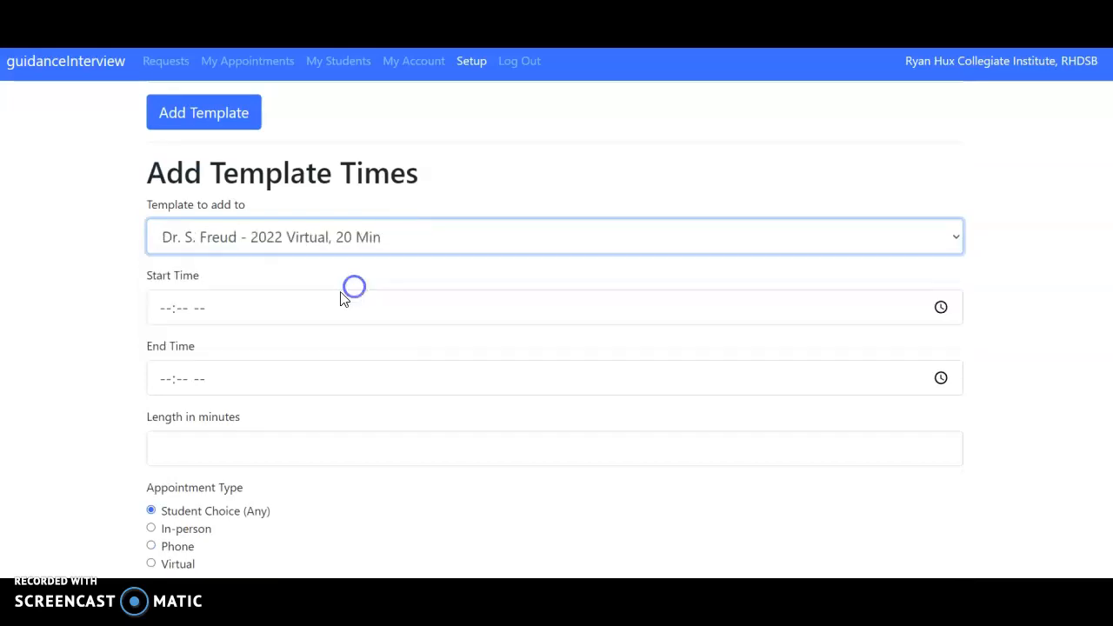
left_click(164, 310)
type("1000a")
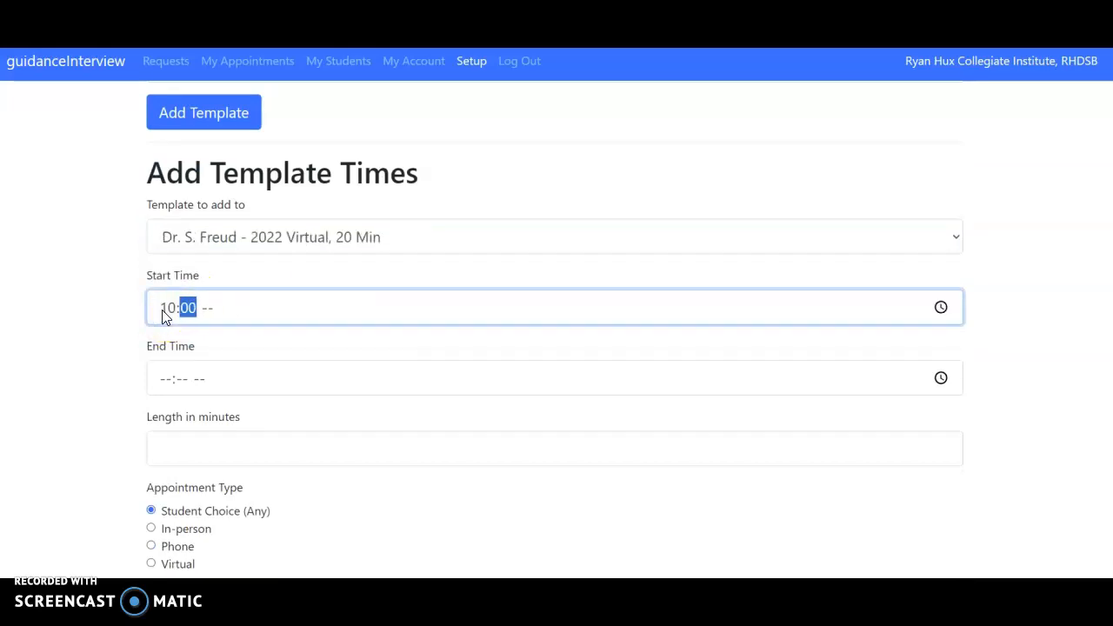
key("Tab")
type("11")
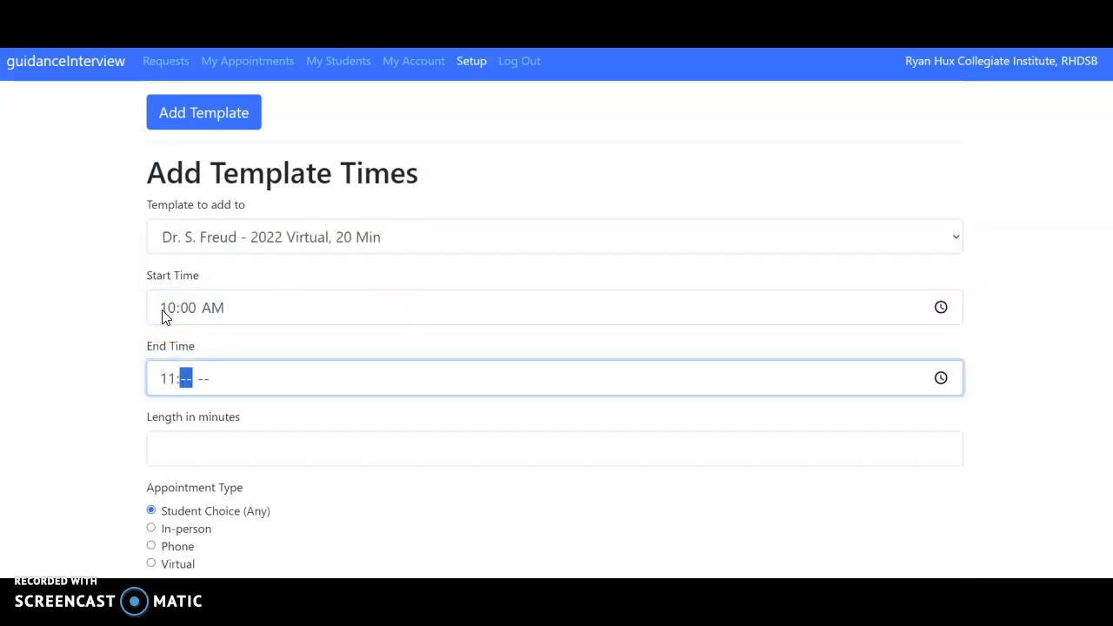
type("00a")
Set the replacement morning block's length to 20 minutes and its type to Virtual, and add the times to the template
key("Tab")
type("20")
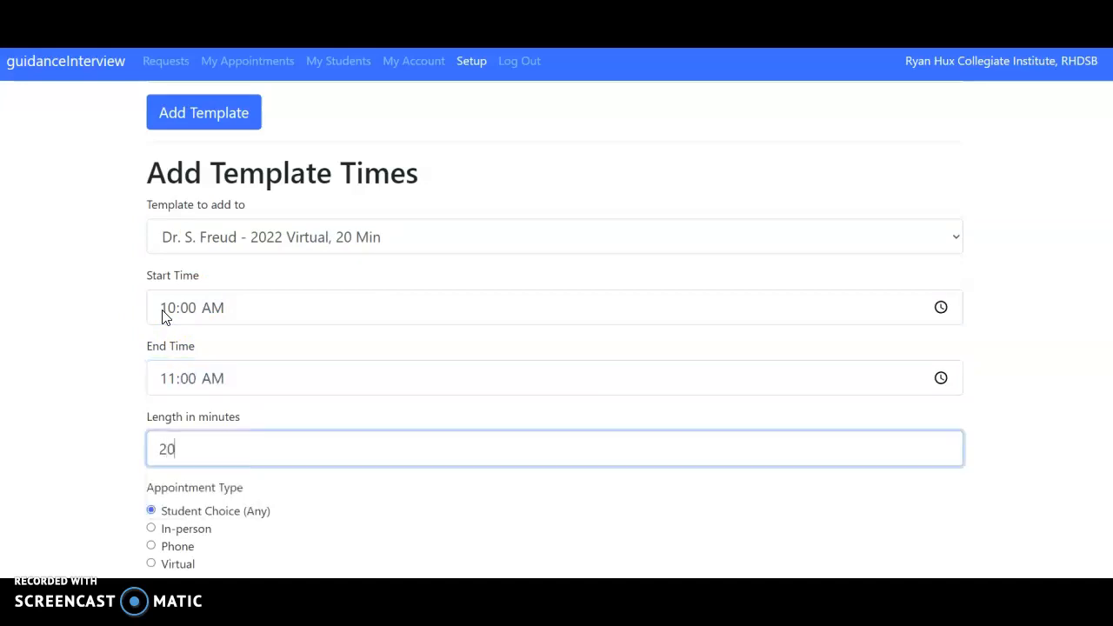
scroll(104, 350, "down", 2)
left_click(151, 387)
left_click(205, 446)
left_click(205, 437)
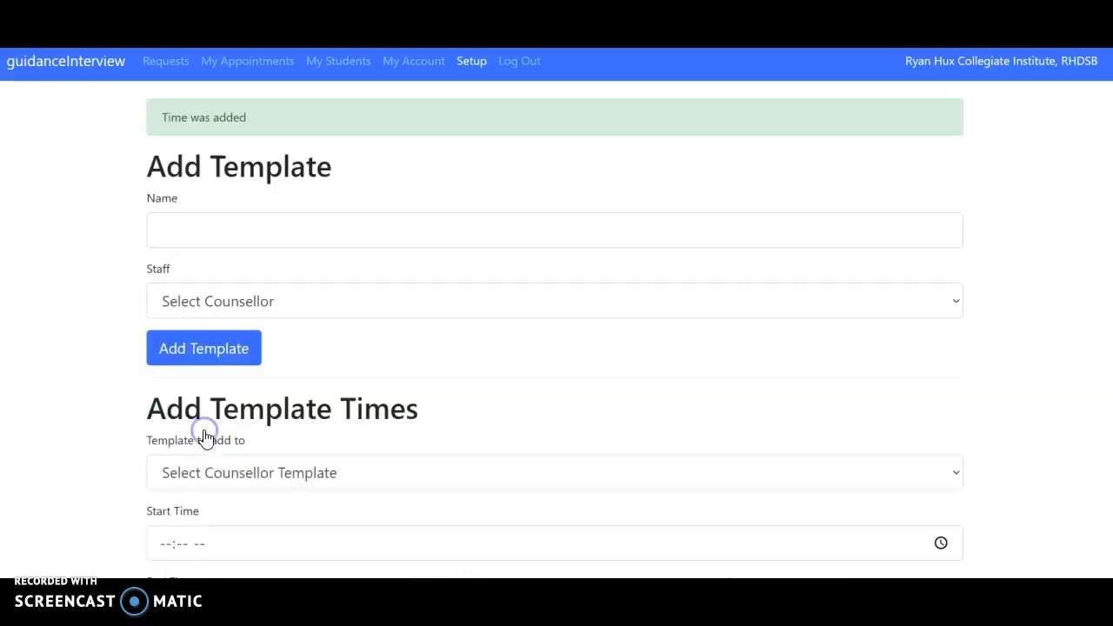
Check the name and the revised morning time block of the 2022 Virtual, 20 Min entry among the existing templates
scroll(467, 331, "down", 5)
scroll(467, 330, "down", 3)
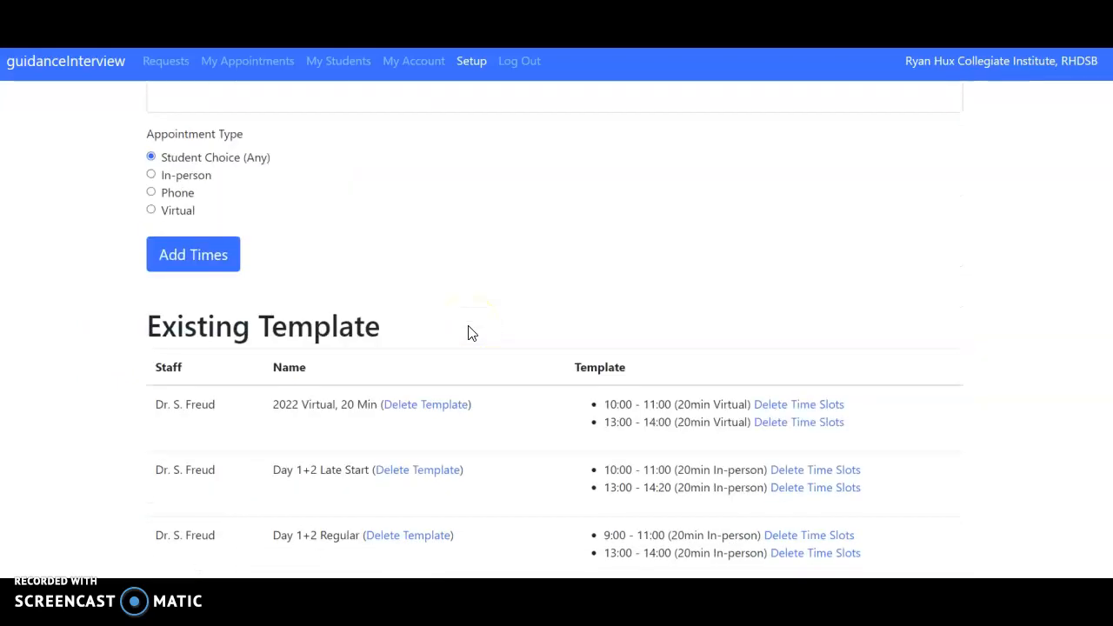
left_click_drag(273, 304, 396, 310)
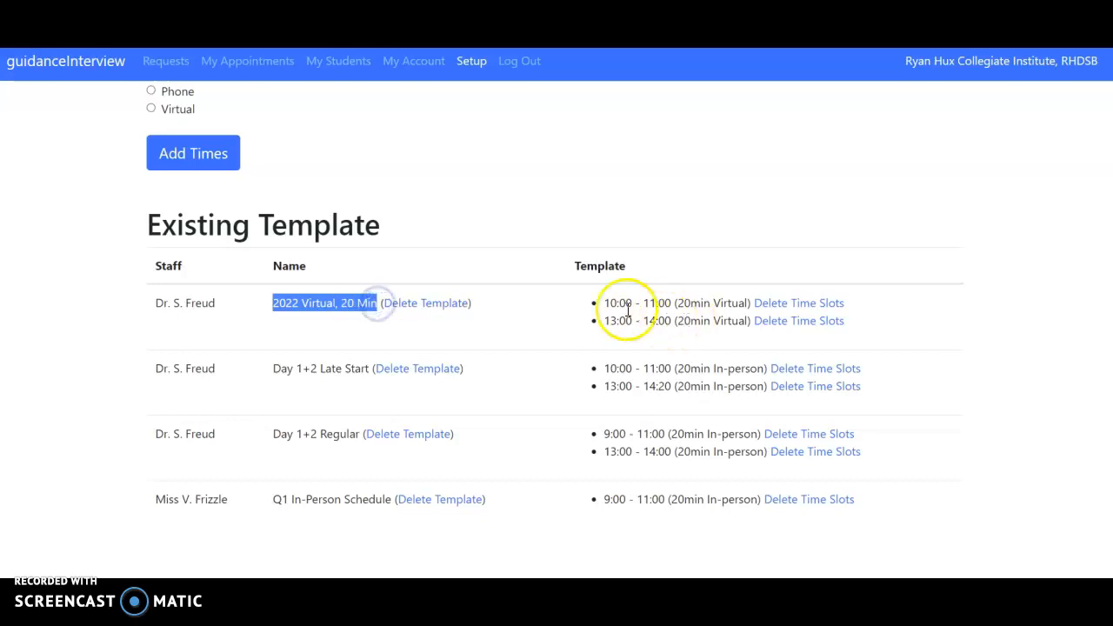